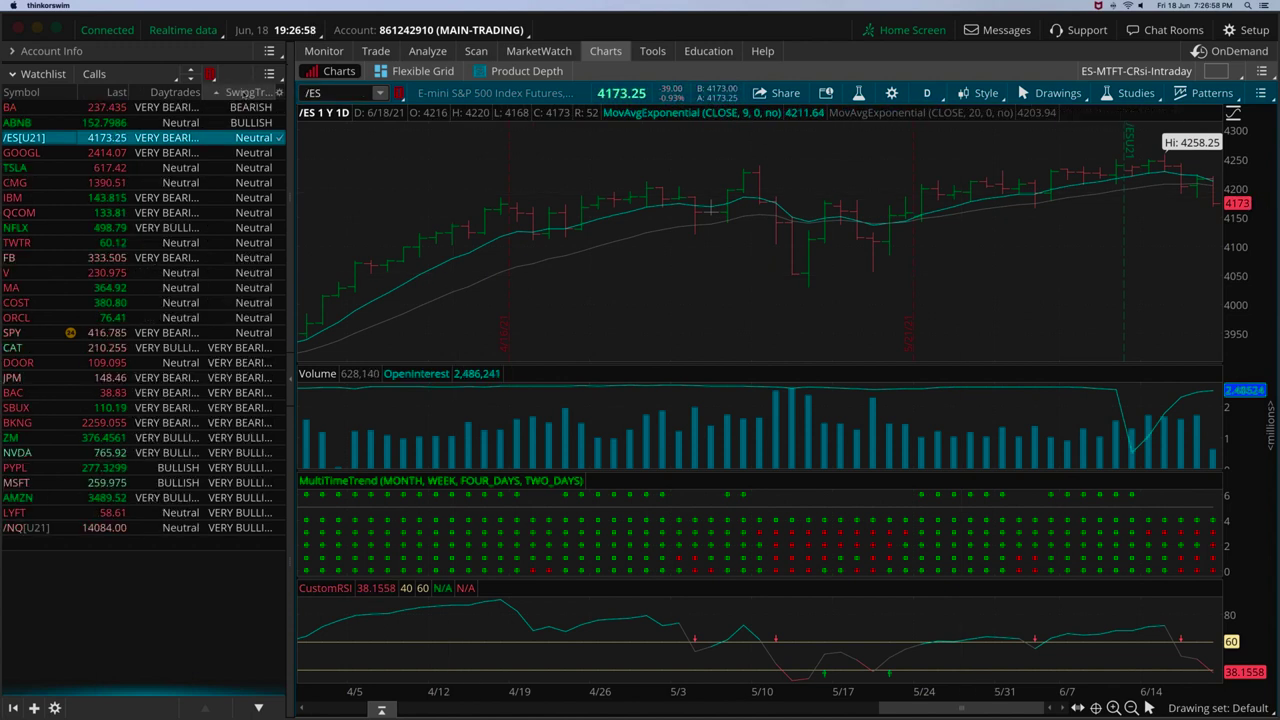
- Reverse the SwingTrades sort, then view the ZM, NVDA and PYPL daily charts before returning to /ES
left_click(241, 92)
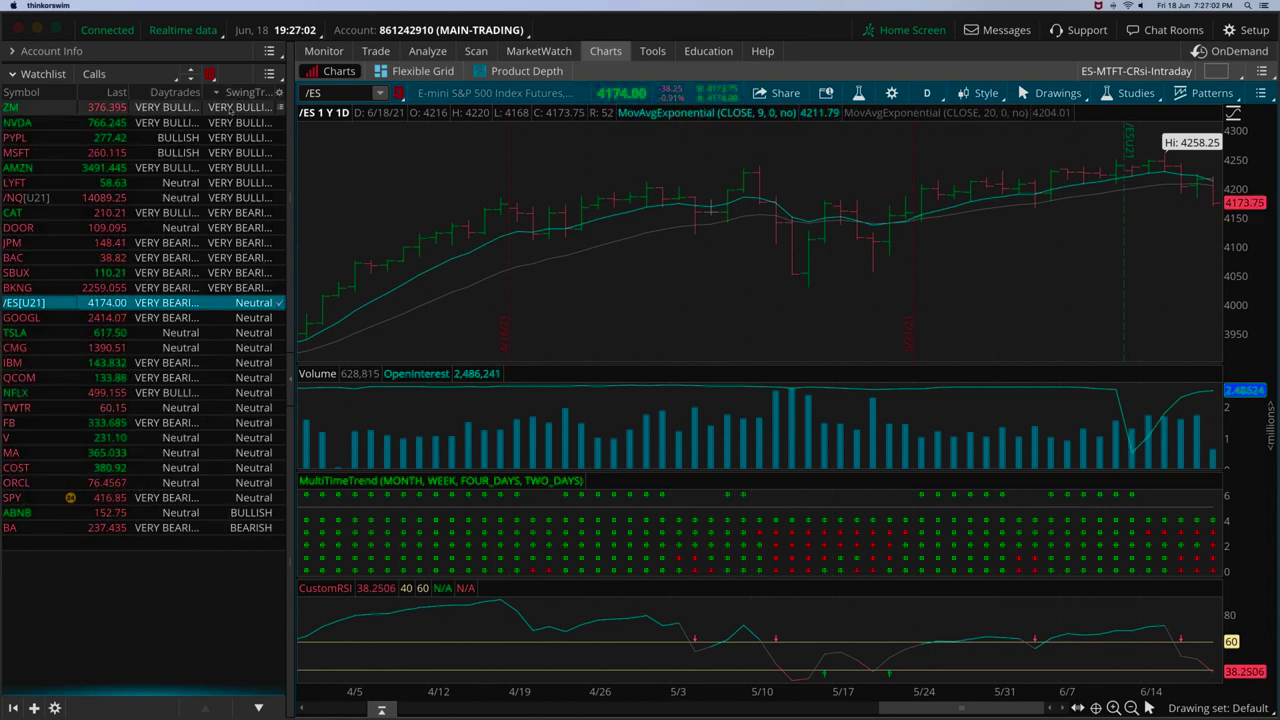
left_click(228, 108)
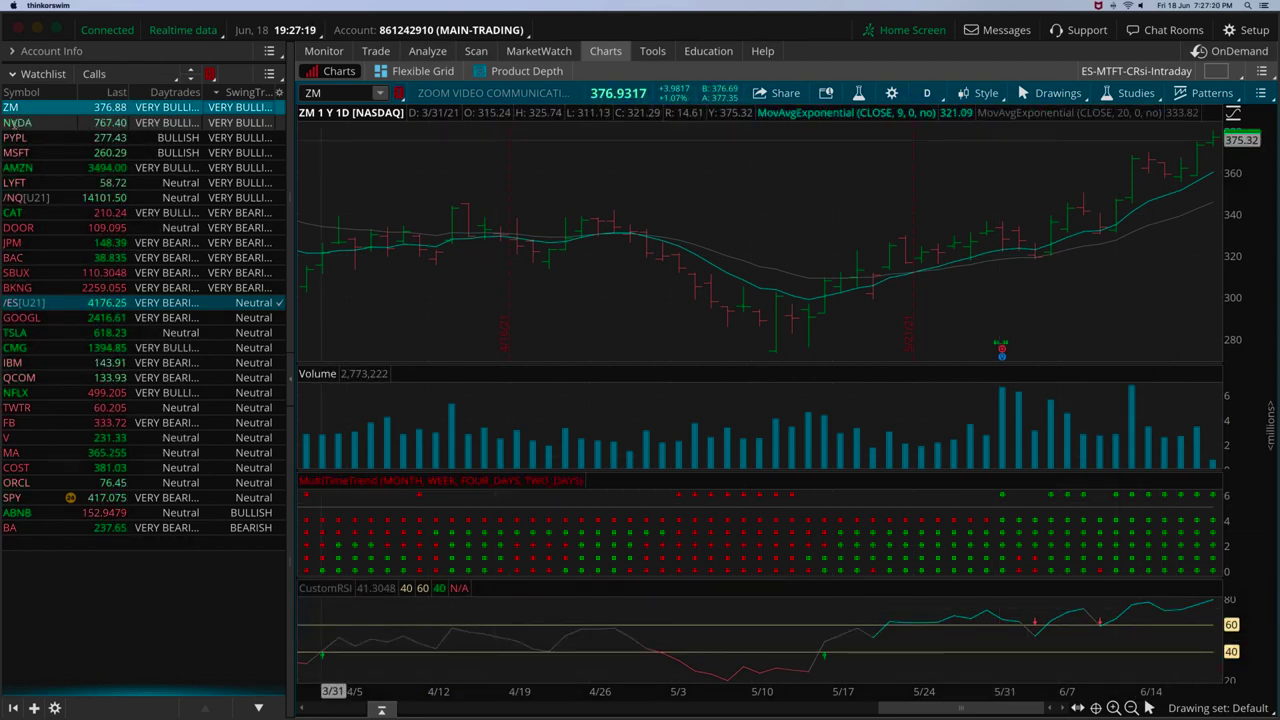
left_click(30, 122)
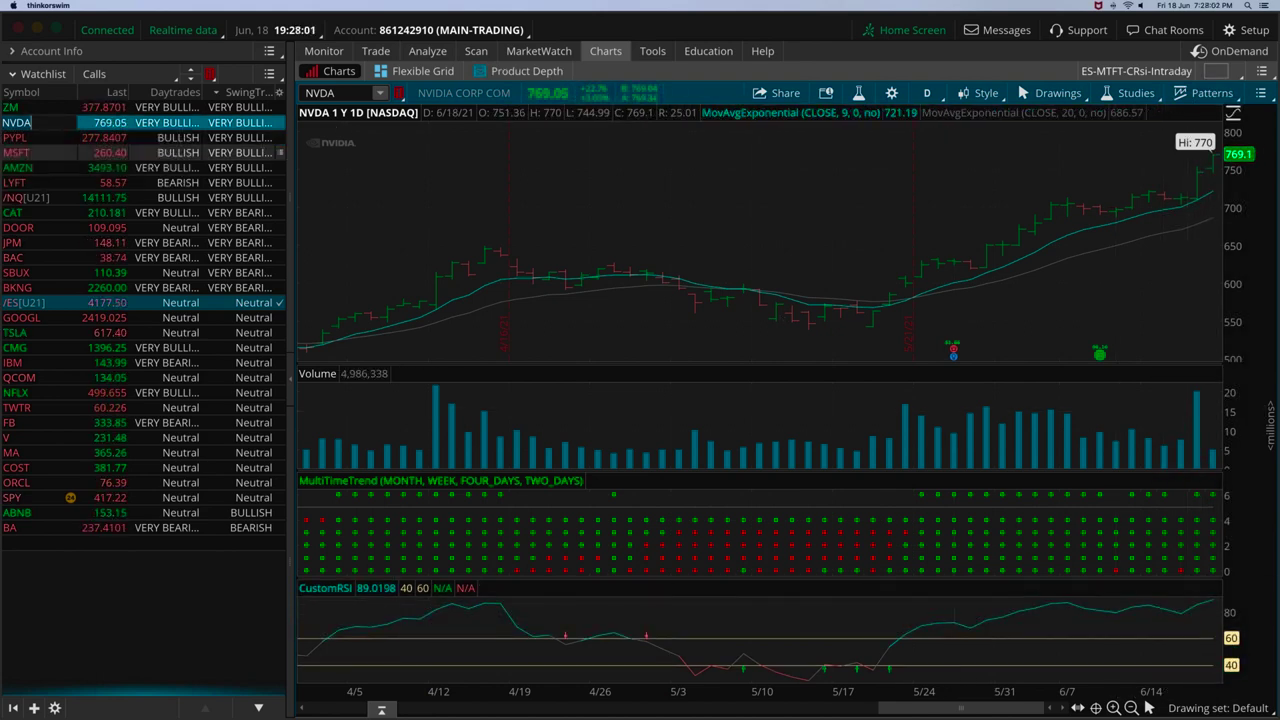
left_click(8, 138)
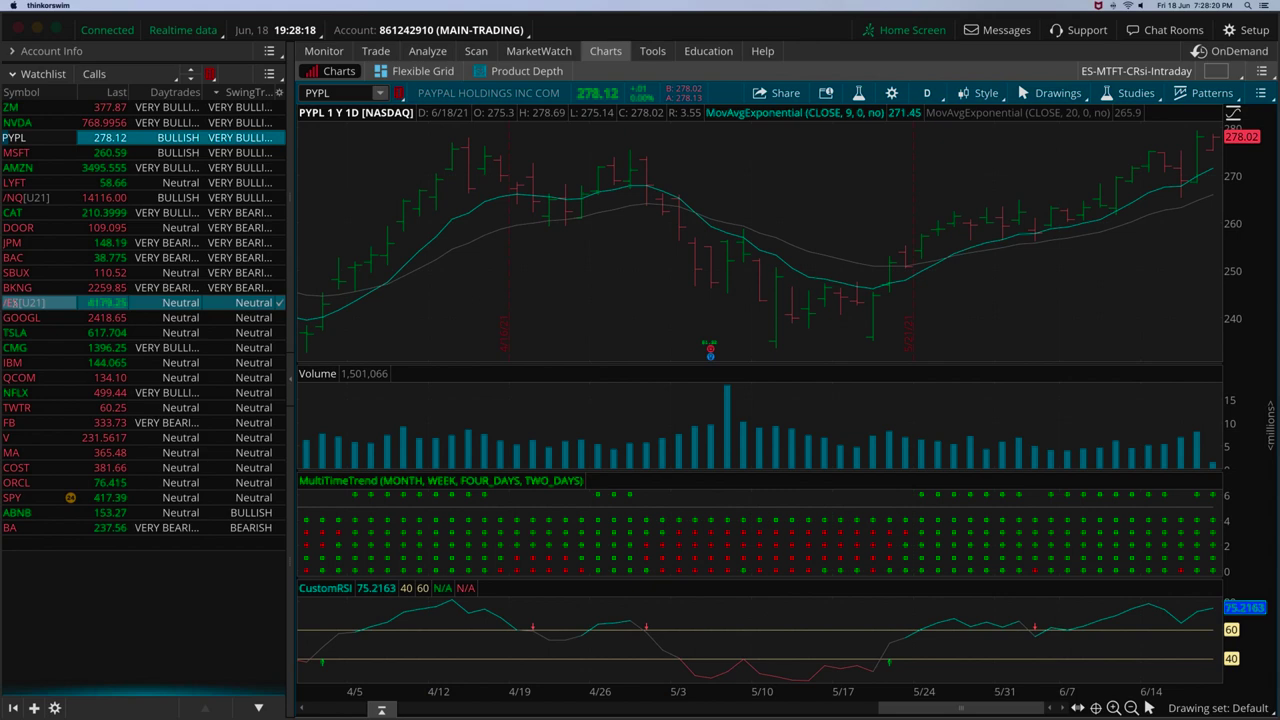
left_click(15, 302)
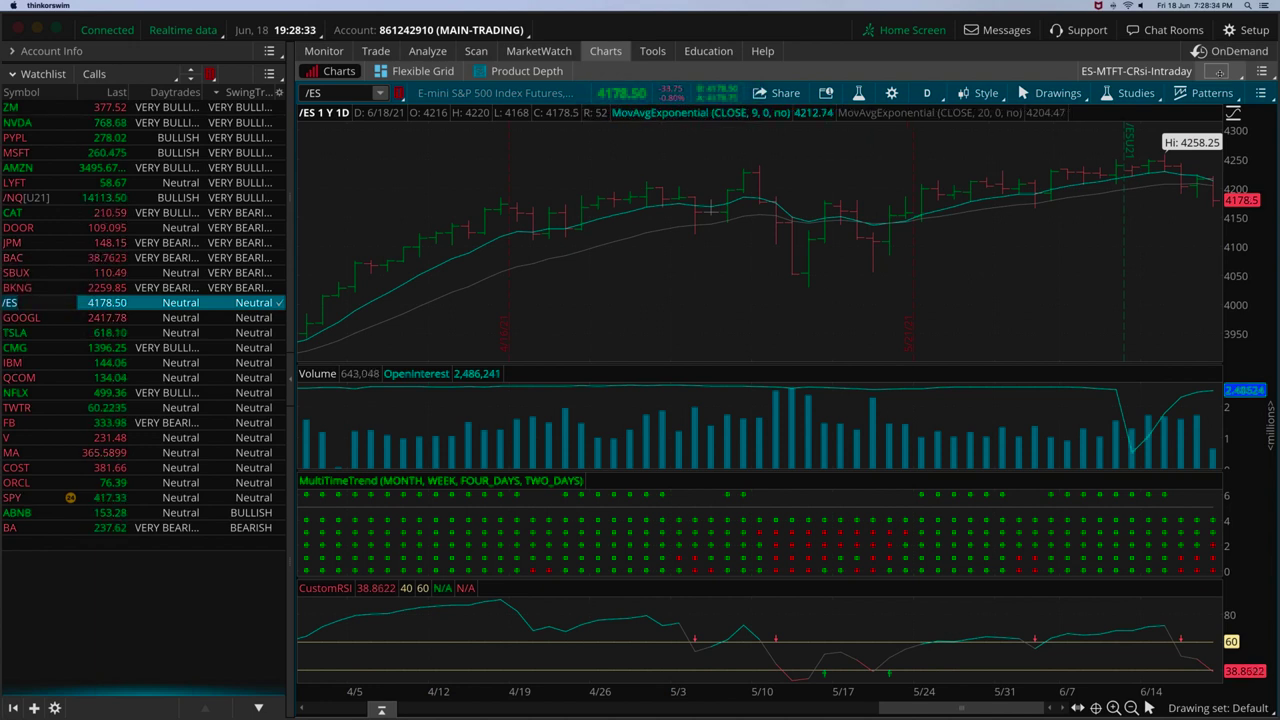
- Load the ES-MTFT-CRsi-Intraday saved chart layout for /ES
left_click(1219, 72)
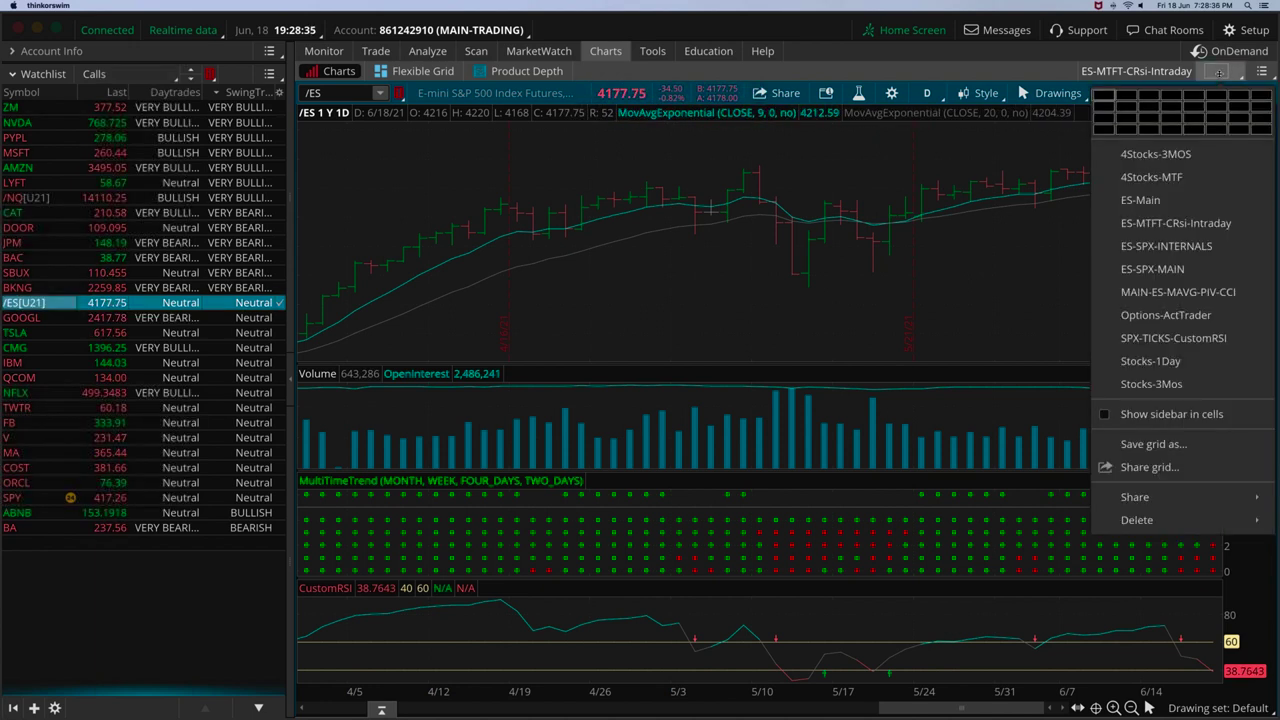
left_click(1219, 72)
left_click(1219, 72)
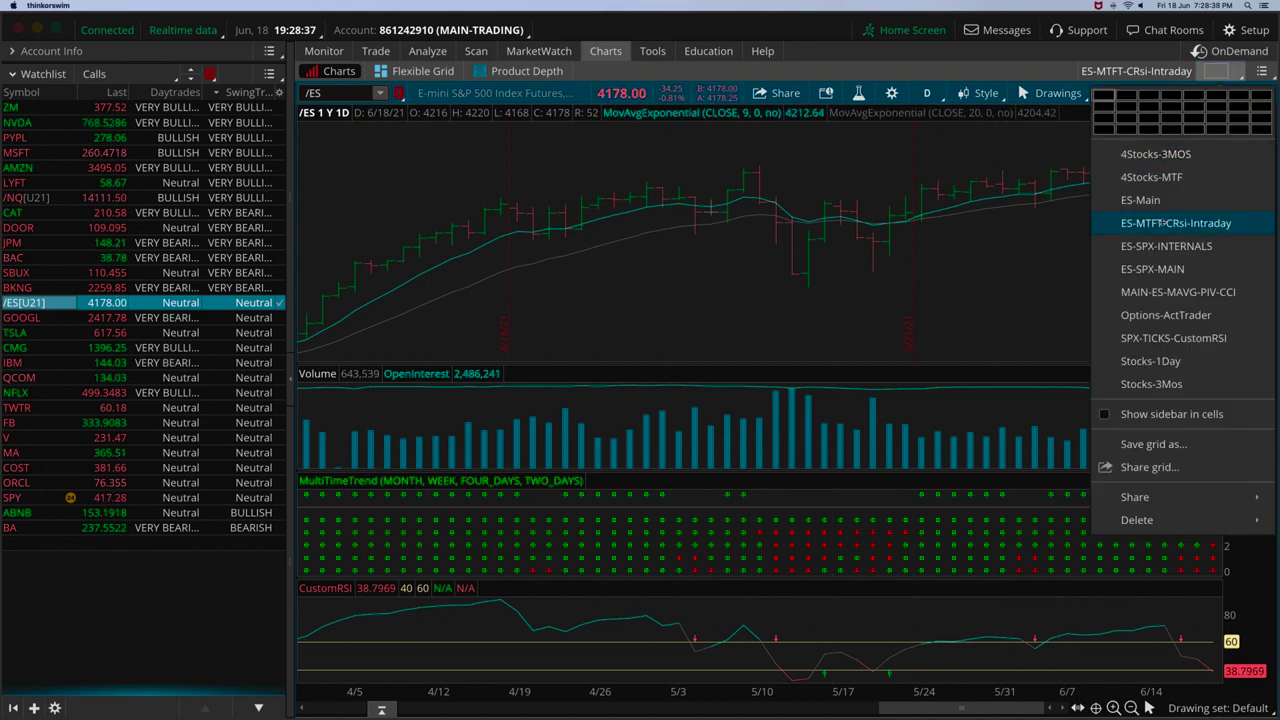
left_click(1163, 223)
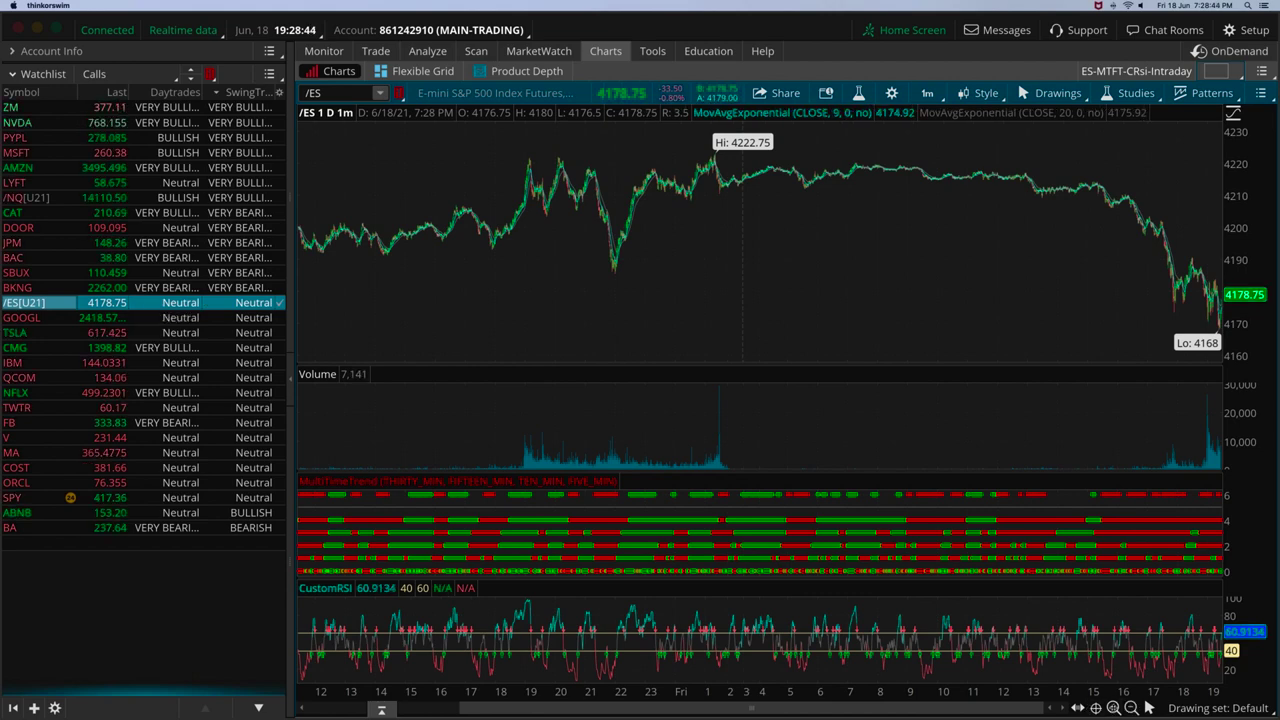
- Zoom the 1-minute /ES chart to about two hours of bars and scroll through them
left_click(1113, 707)
left_click(1113, 707)
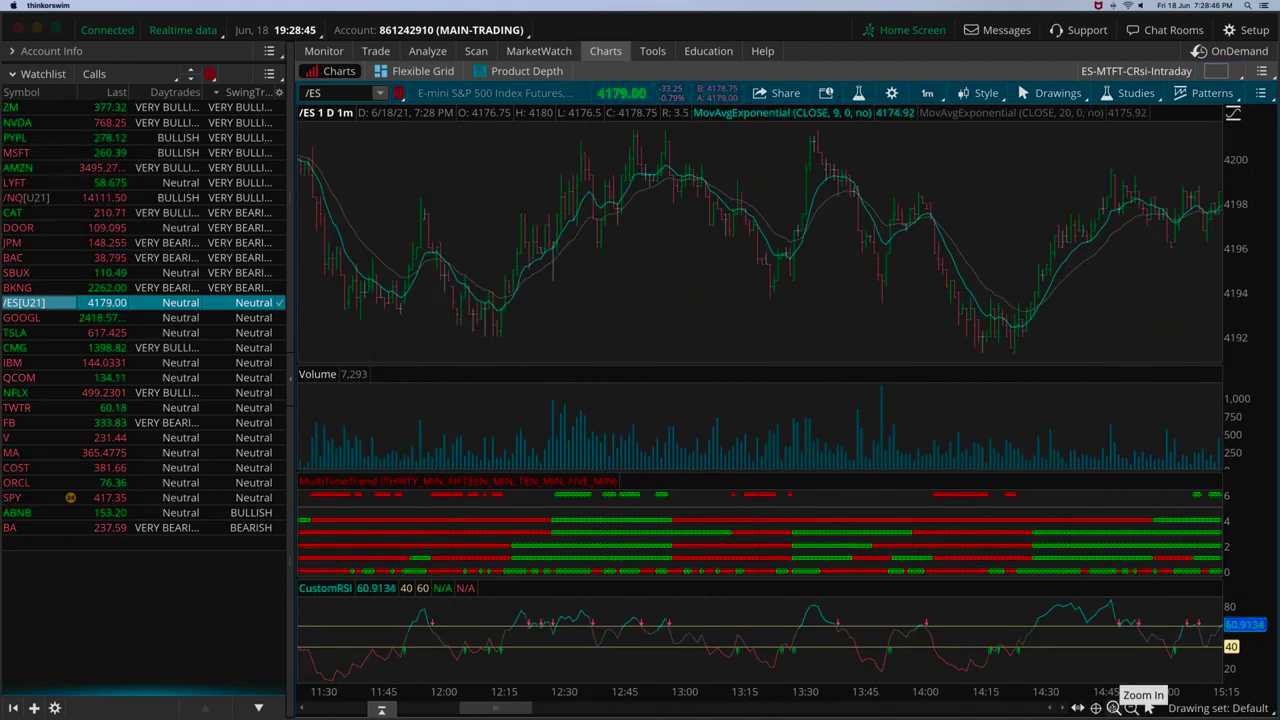
left_click(1113, 707)
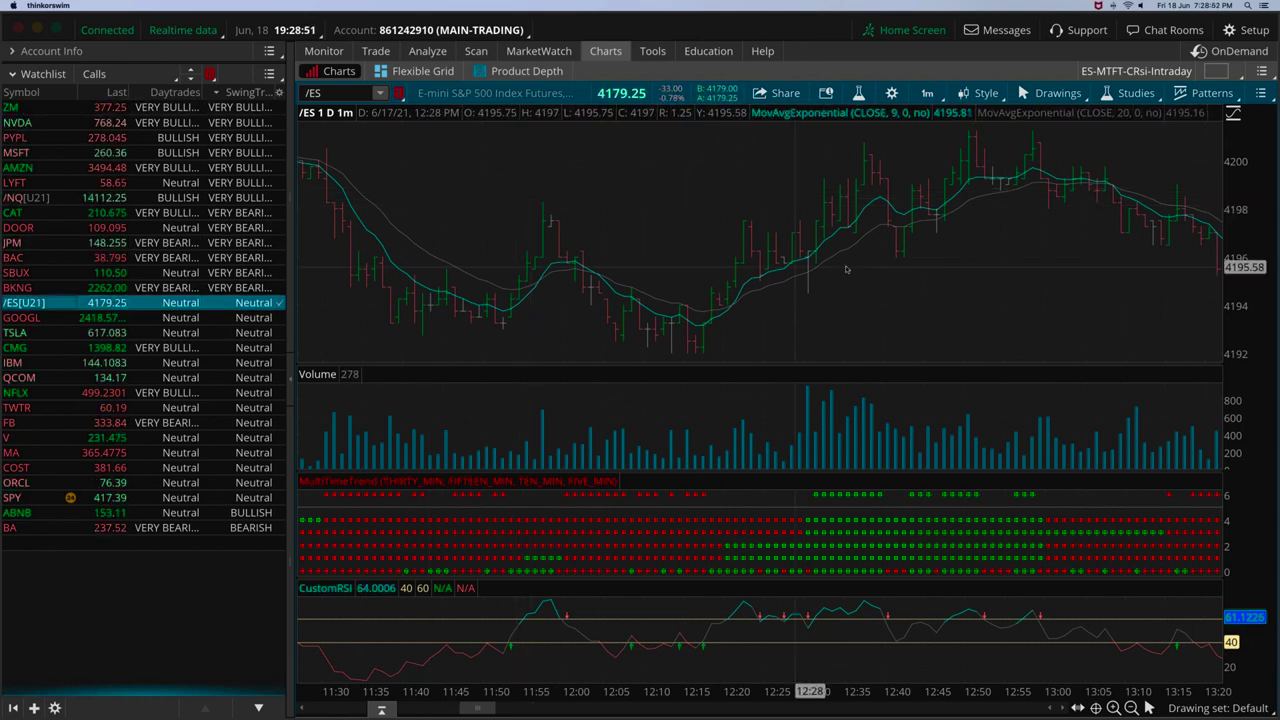
scroll(839, 268, "down", 1)
scroll(839, 268, "down", 20)
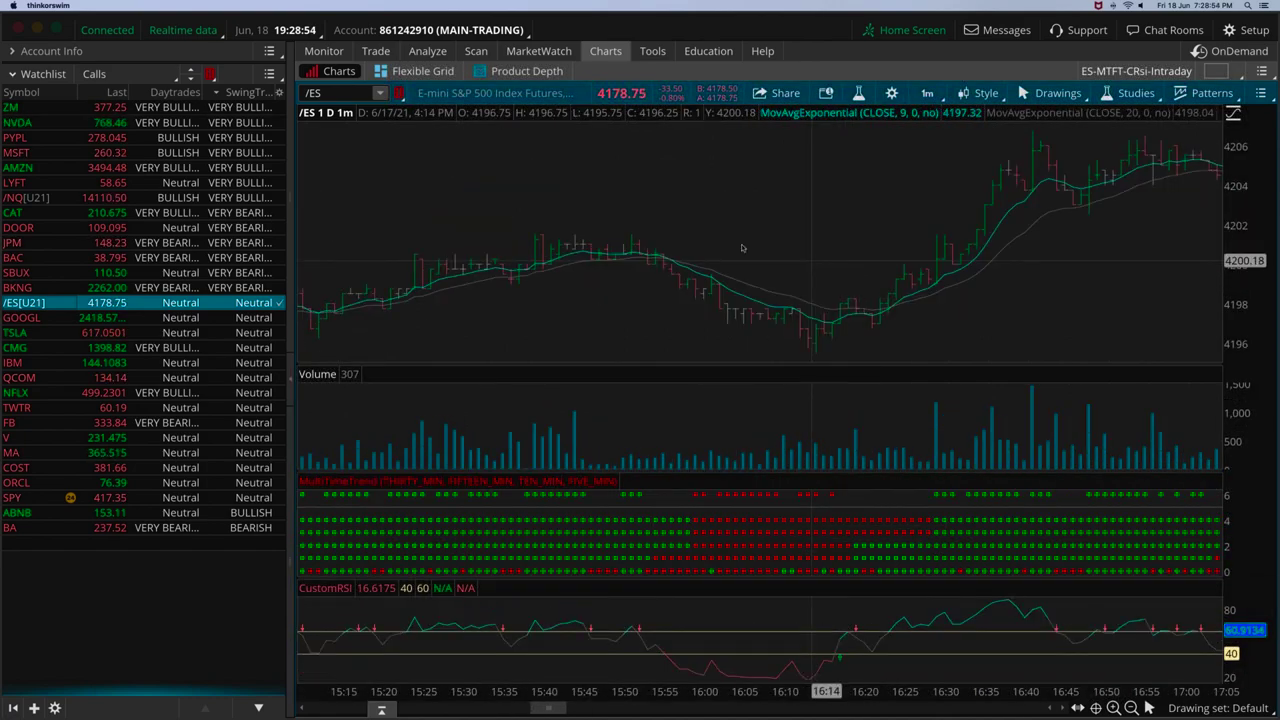
scroll(742, 248, "down", 20)
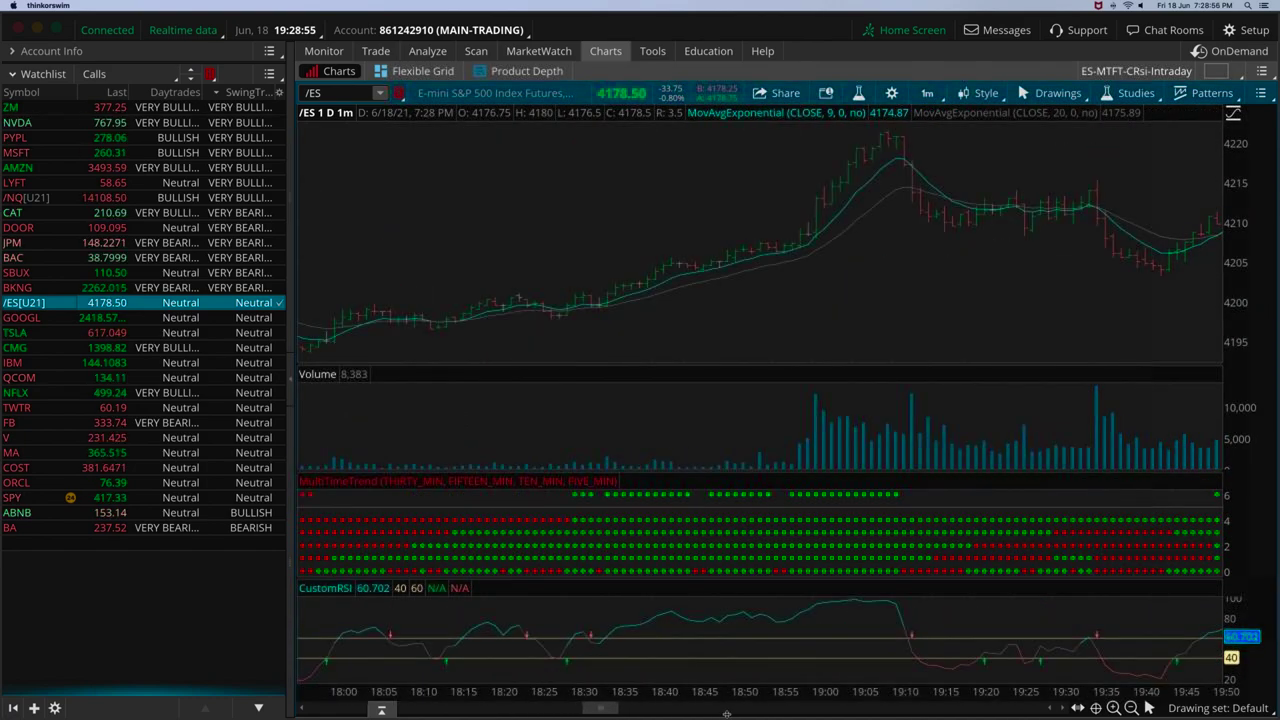
scroll(930, 708, "down", 20)
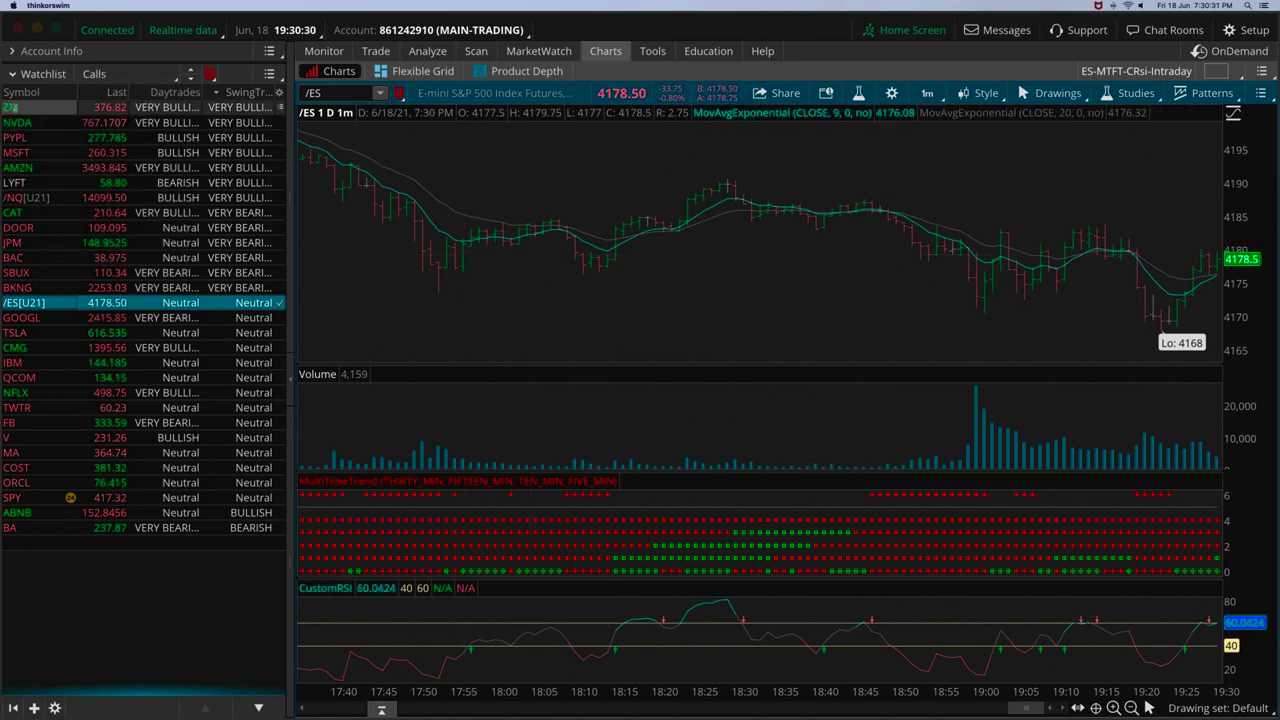
left_click(30, 107)
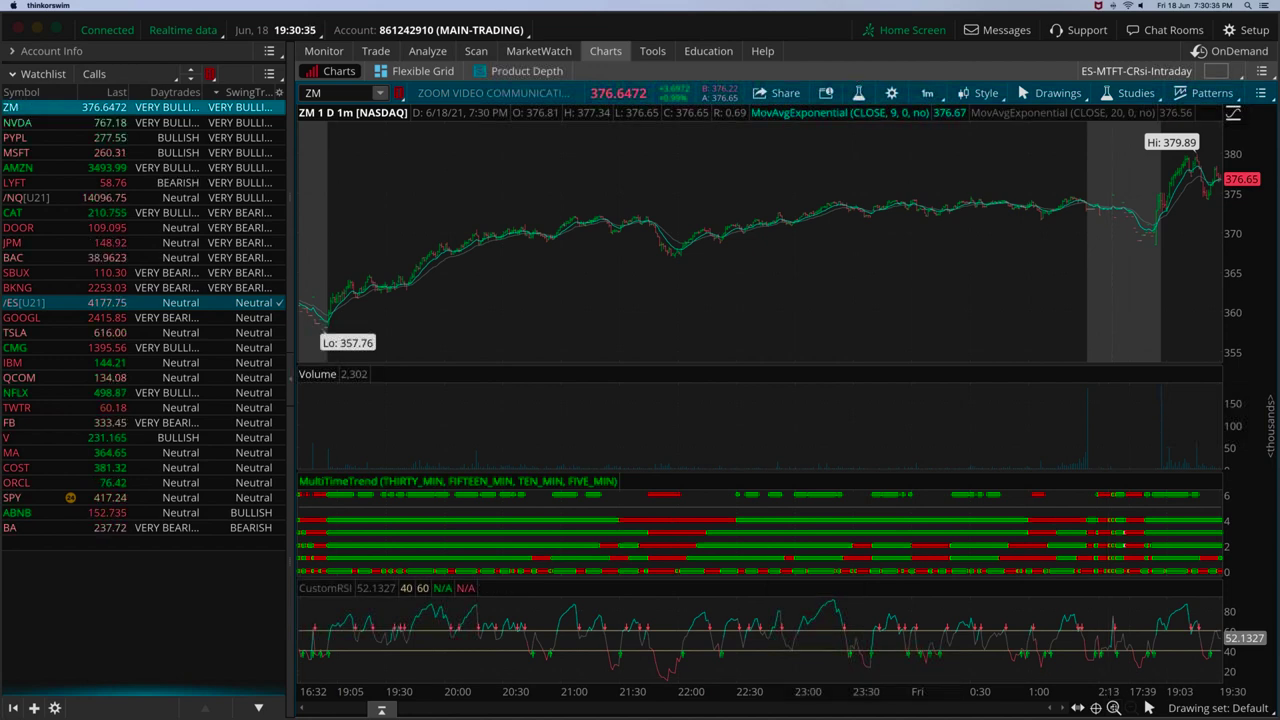
left_click(1113, 707)
left_click(1113, 707)
left_click(1113, 707)
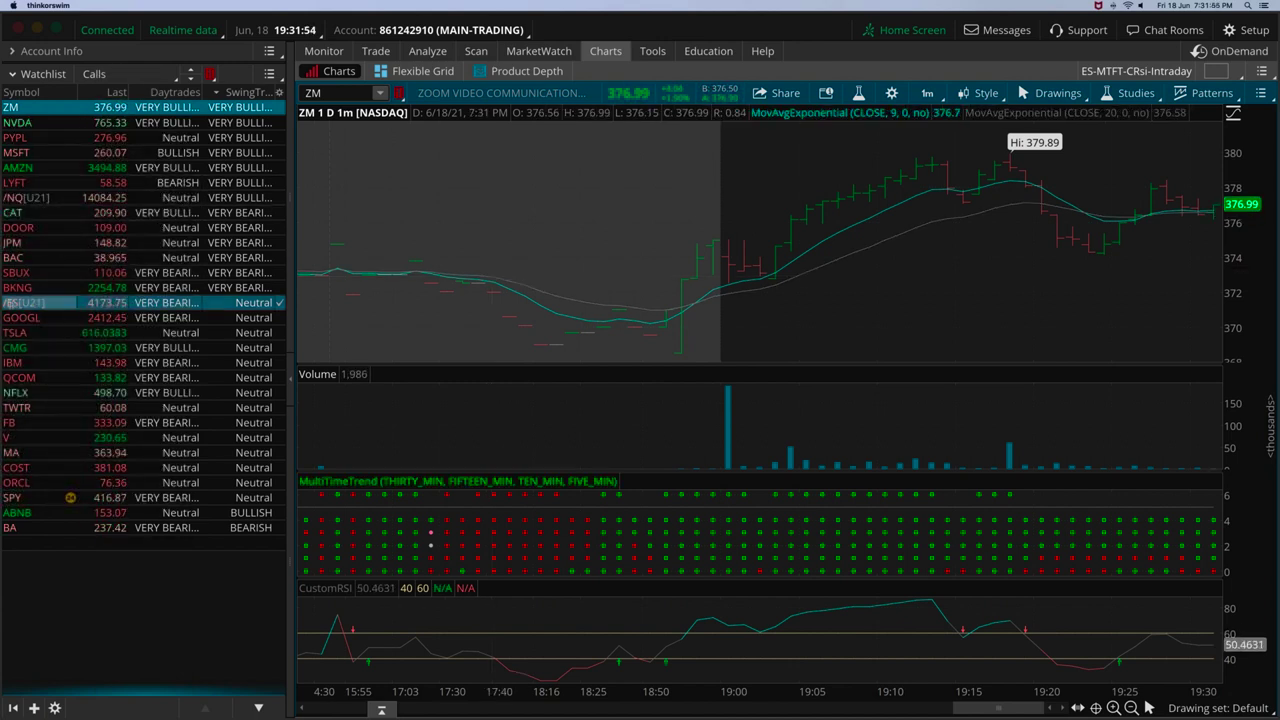
left_click(25, 302)
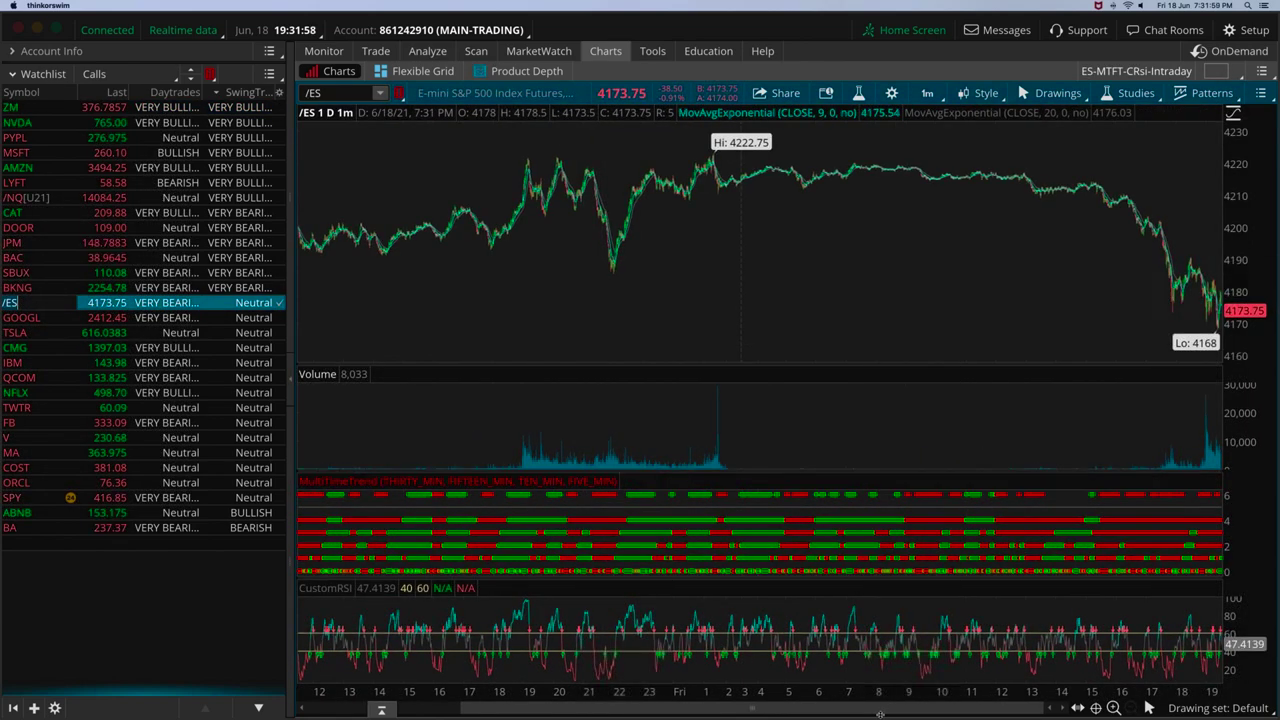
- Pan back and forth through recent sessions of the /ES 1-minute chart
left_click_drag(878, 710, 851, 709)
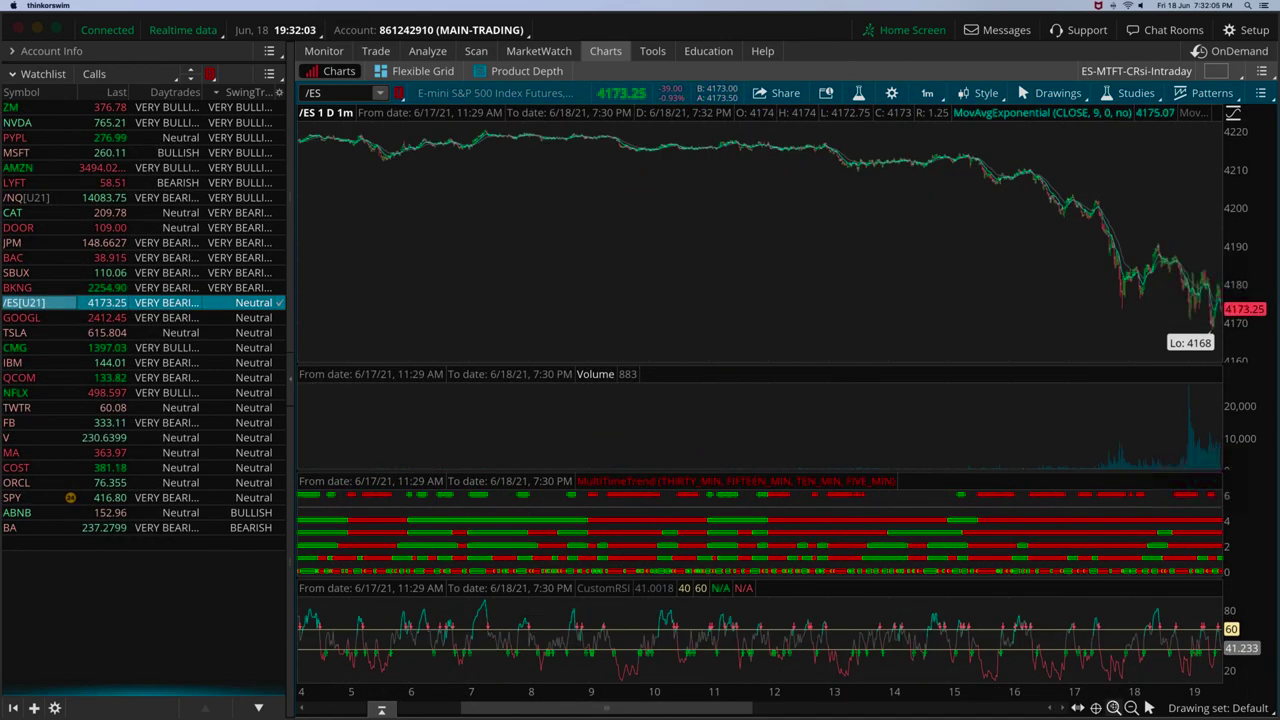
left_click(1113, 707)
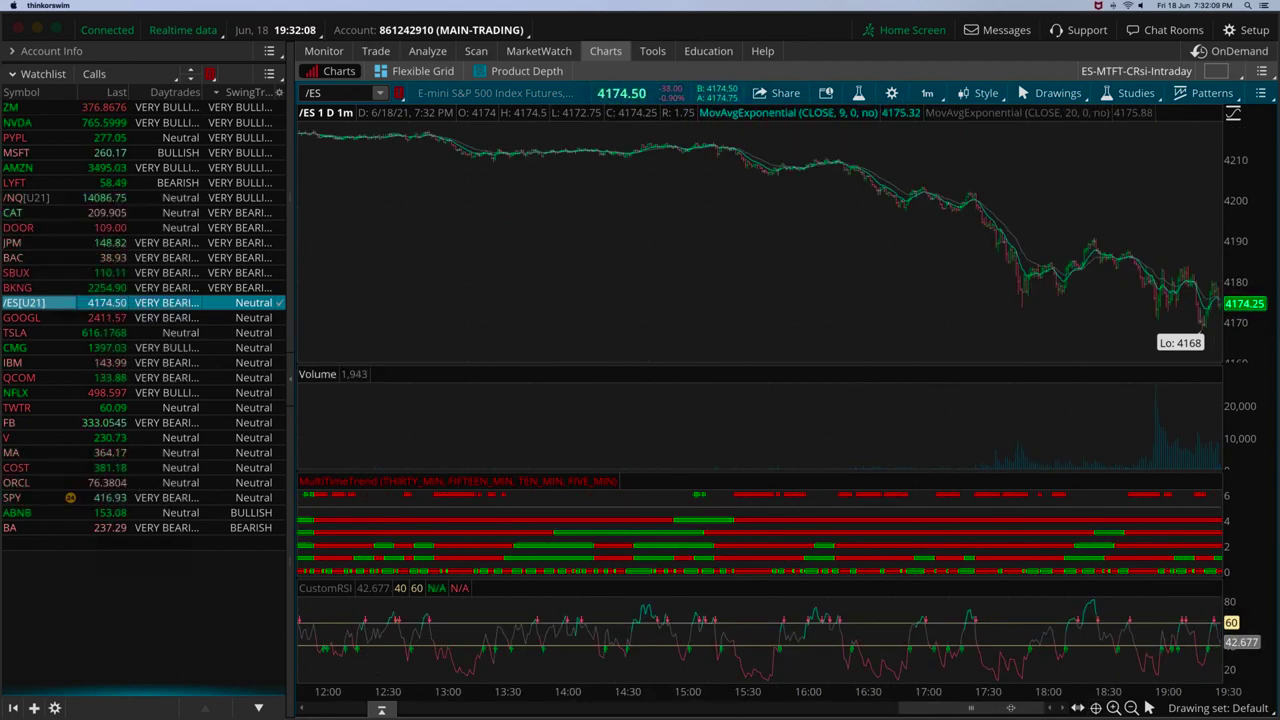
left_click_drag(1010, 707, 812, 707)
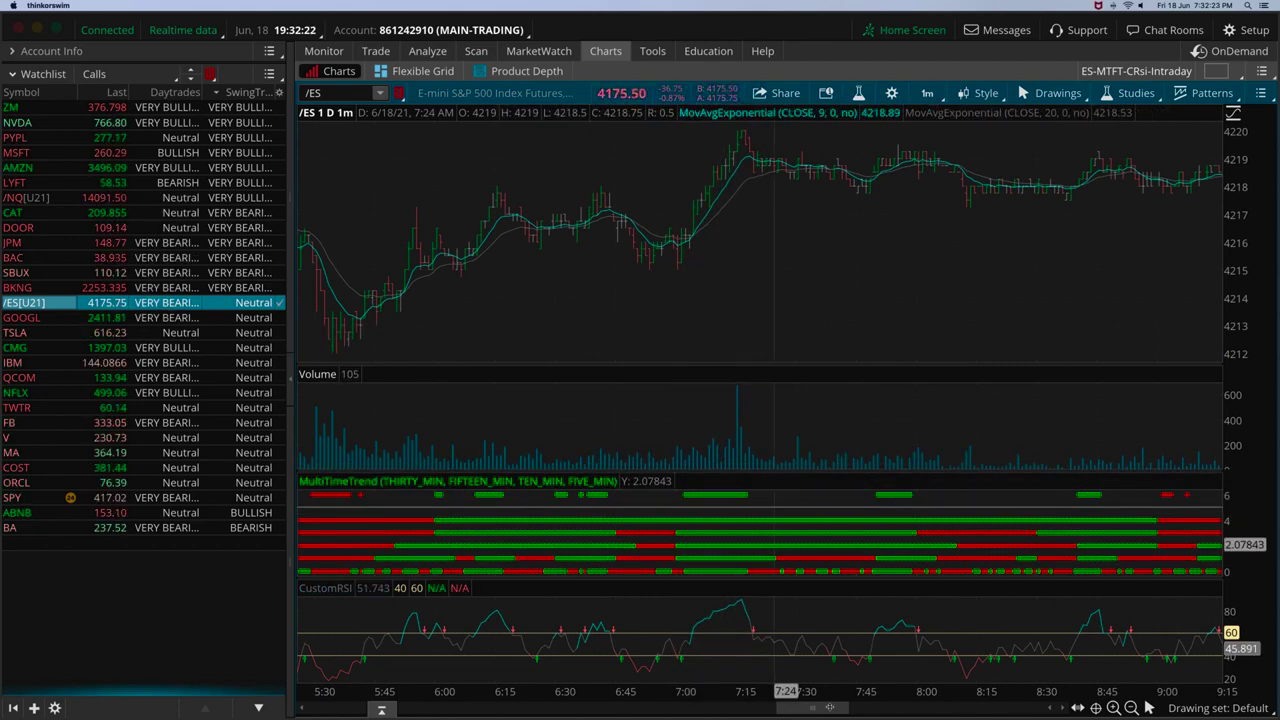
left_click_drag(829, 707, 942, 711)
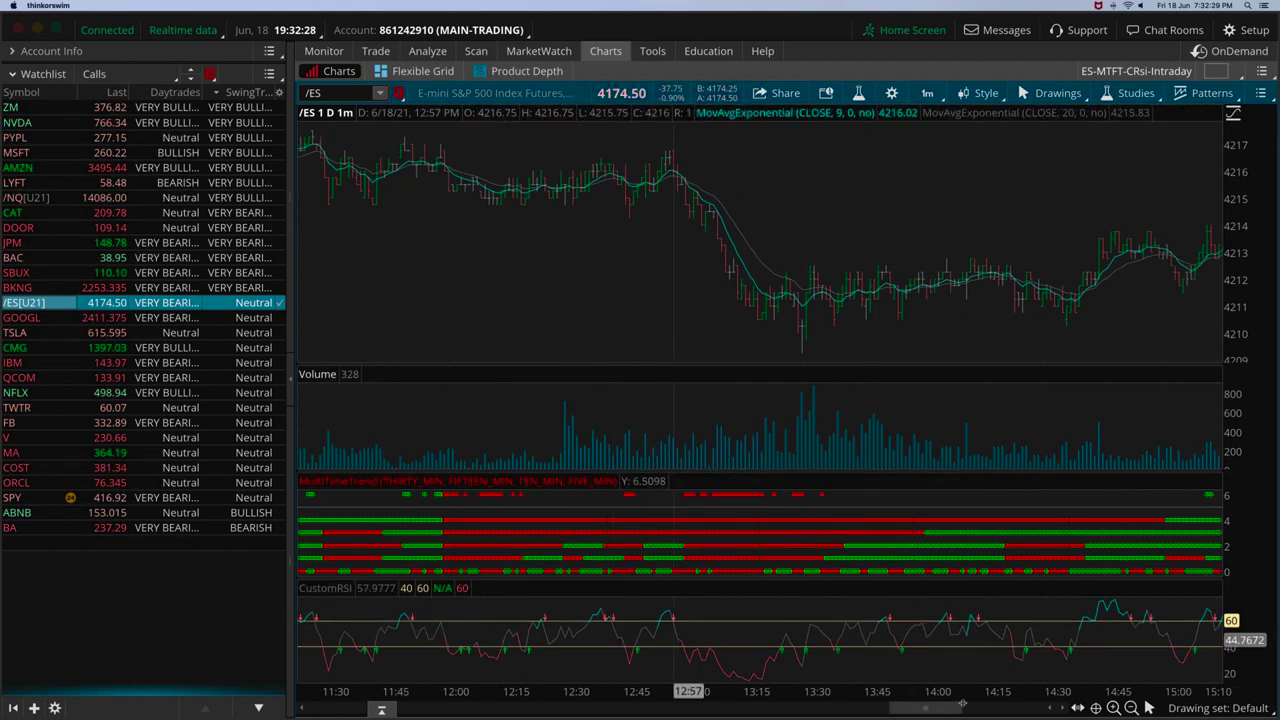
left_click_drag(962, 704, 981, 707)
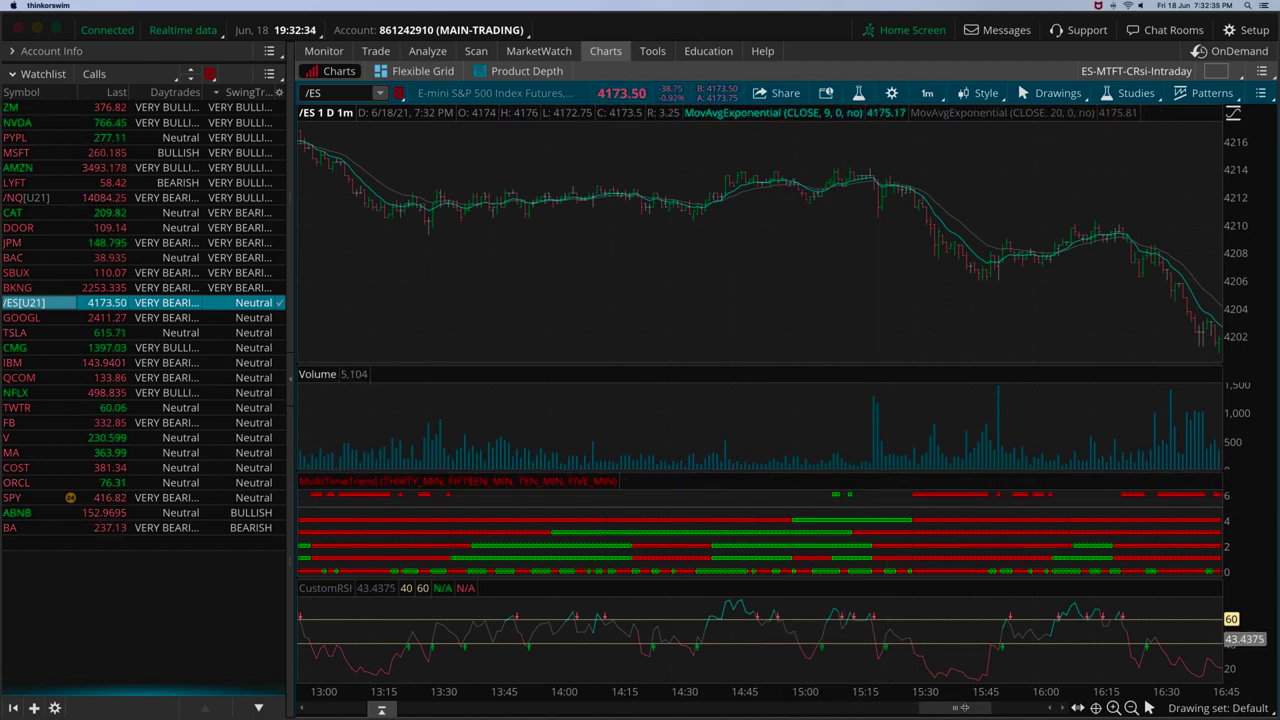
left_click_drag(962, 707, 993, 707)
- Zoom in on the last two hours of /ES bars and sort the watchlist by Daytrades
scroll(1185, 322, "down", 2)
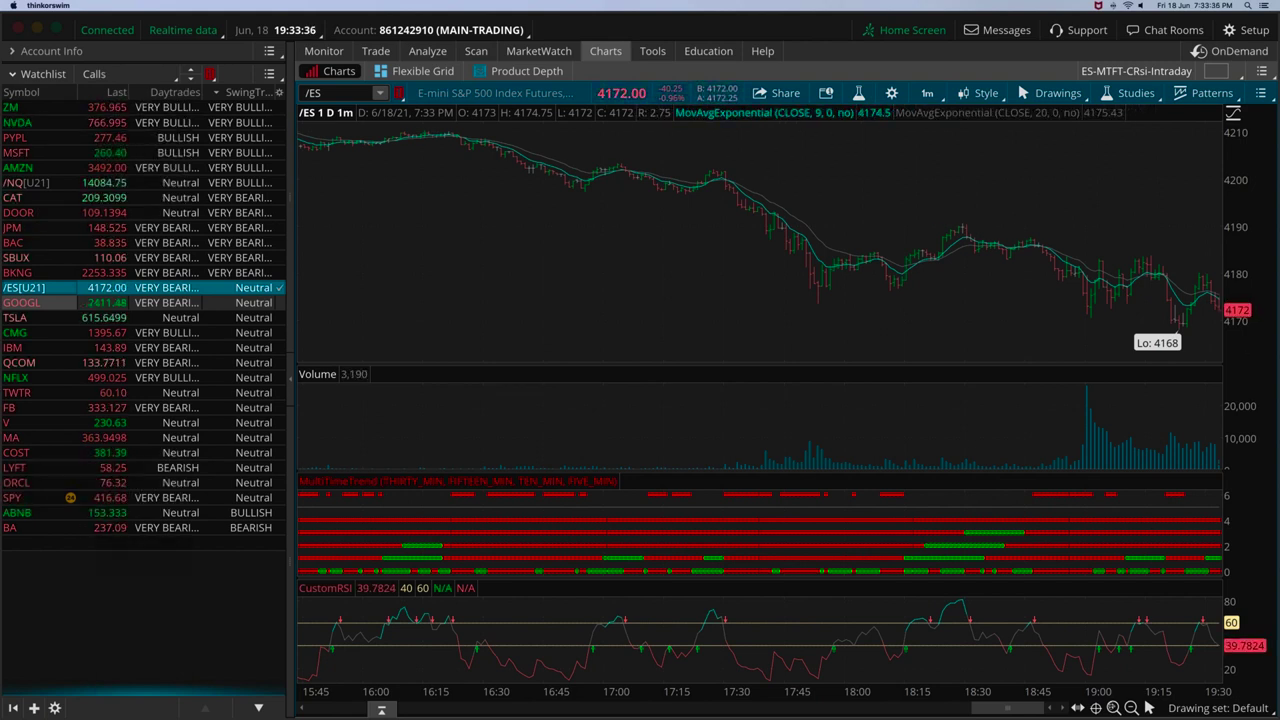
left_click(1113, 707)
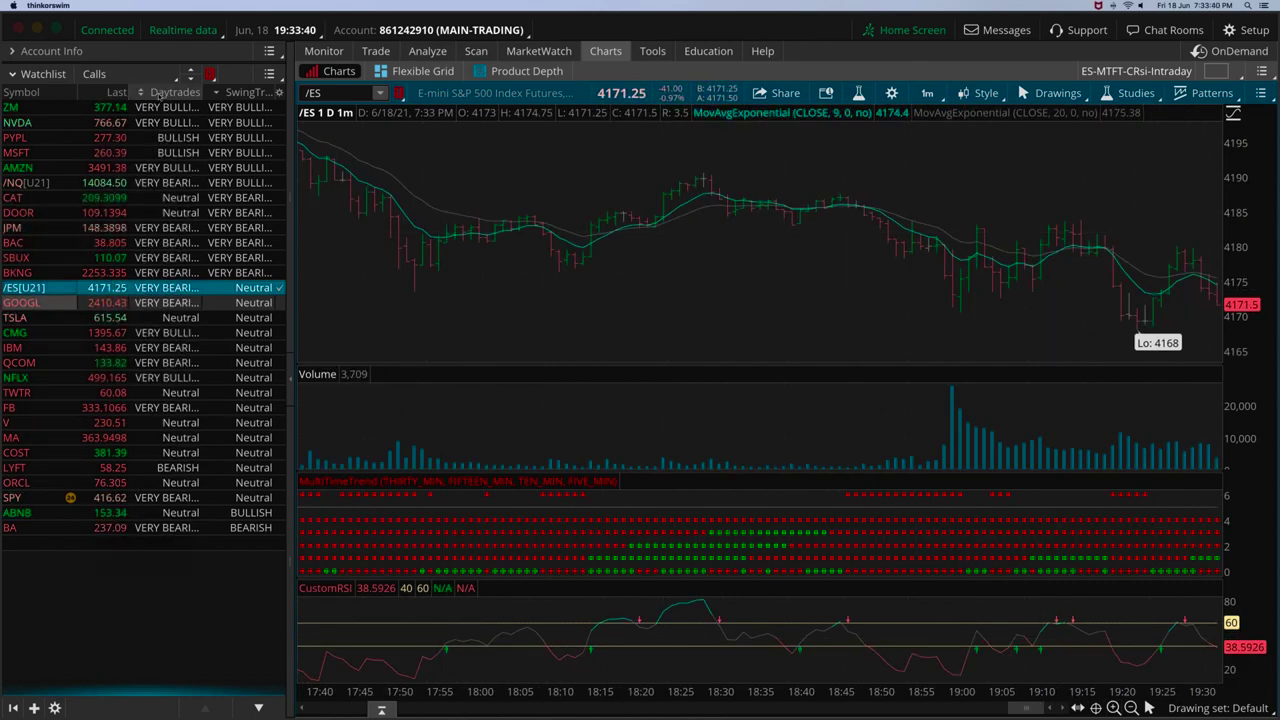
left_click(157, 92)
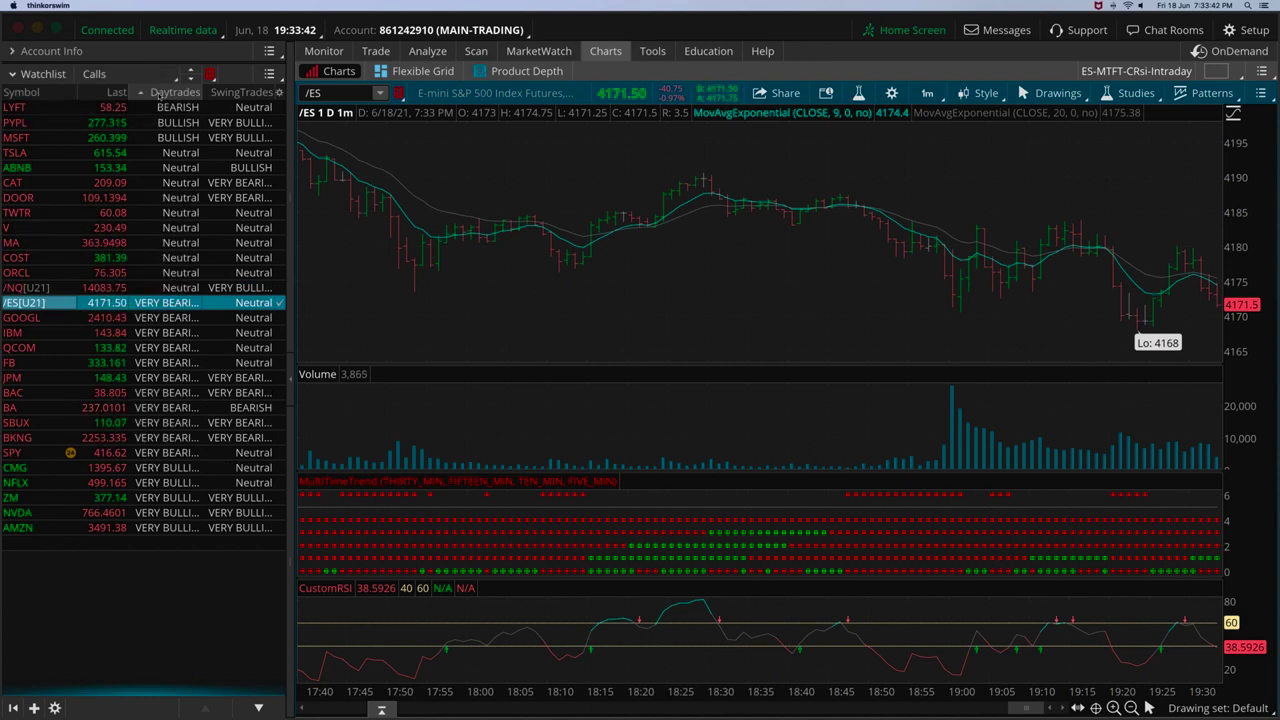